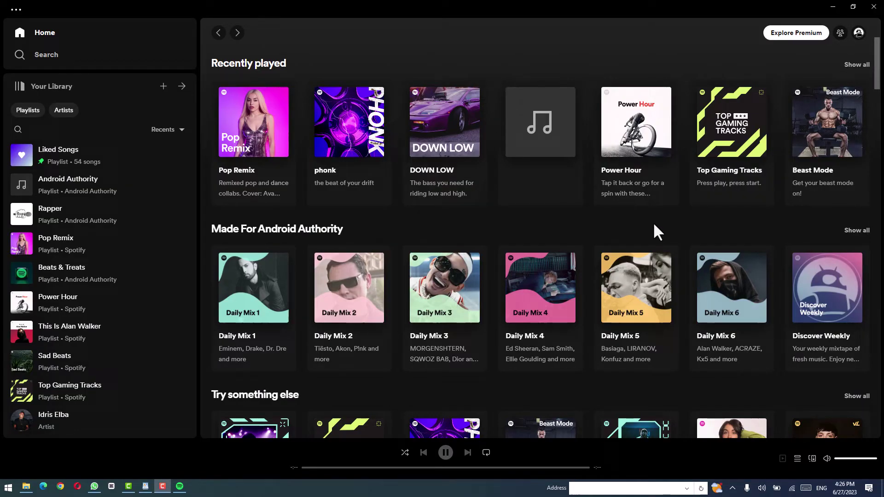
Step: Open the Account page from the avatar menu to view username, email, birth date and country
click(859, 33)
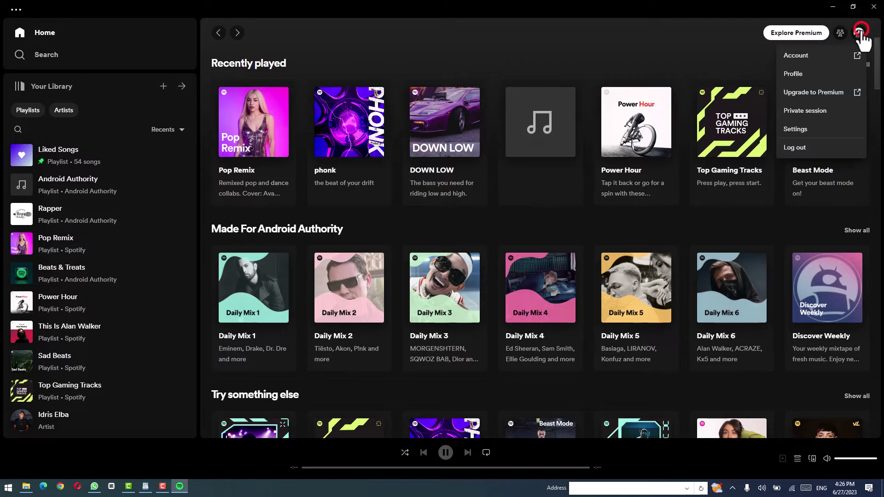
click(834, 56)
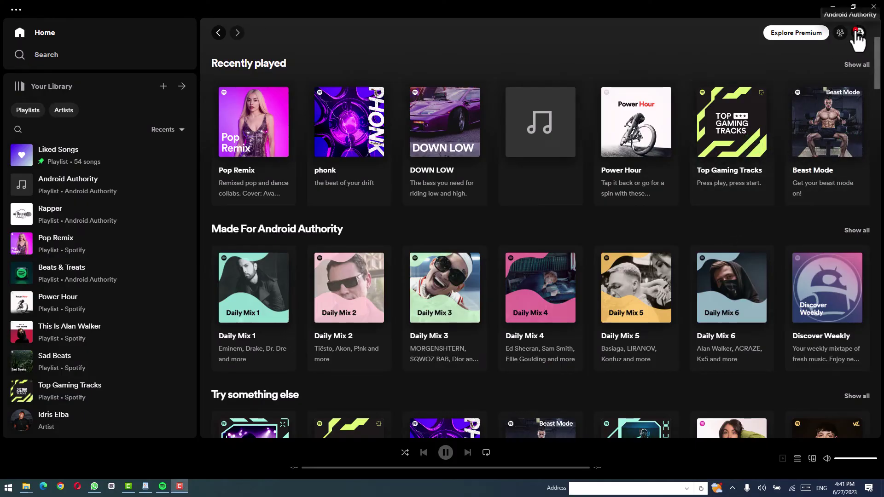
Step: Open Edit profile from the public profile's extra actions, showing the name 'Android Authority'
click(859, 33)
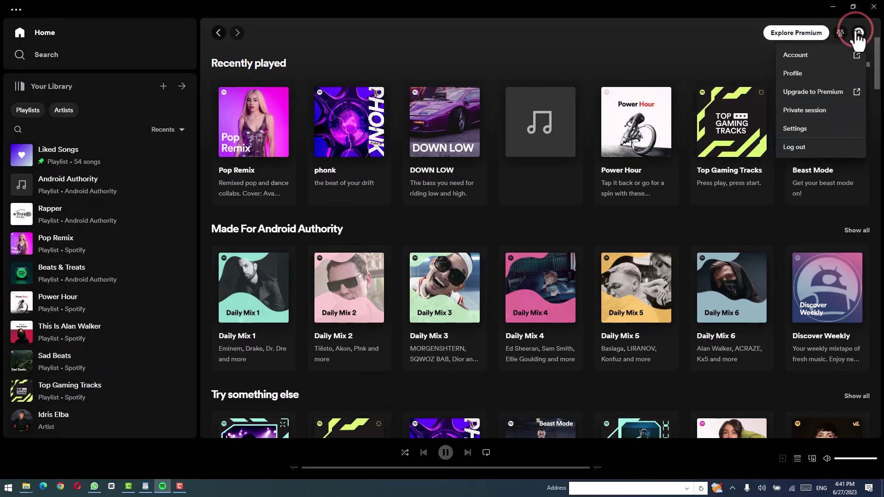
click(819, 74)
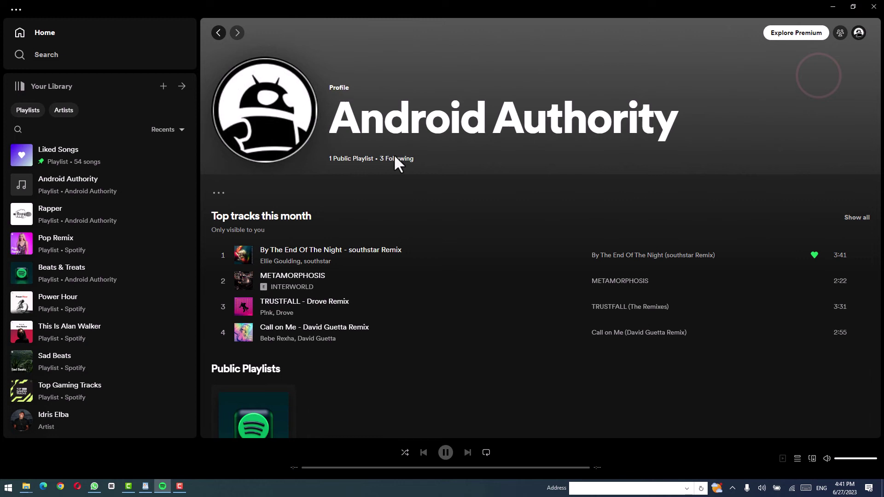
click(218, 192)
click(262, 215)
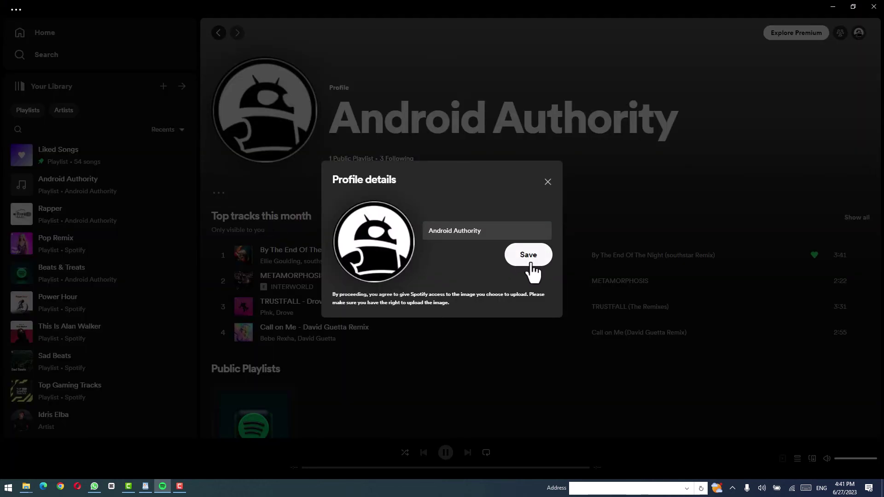